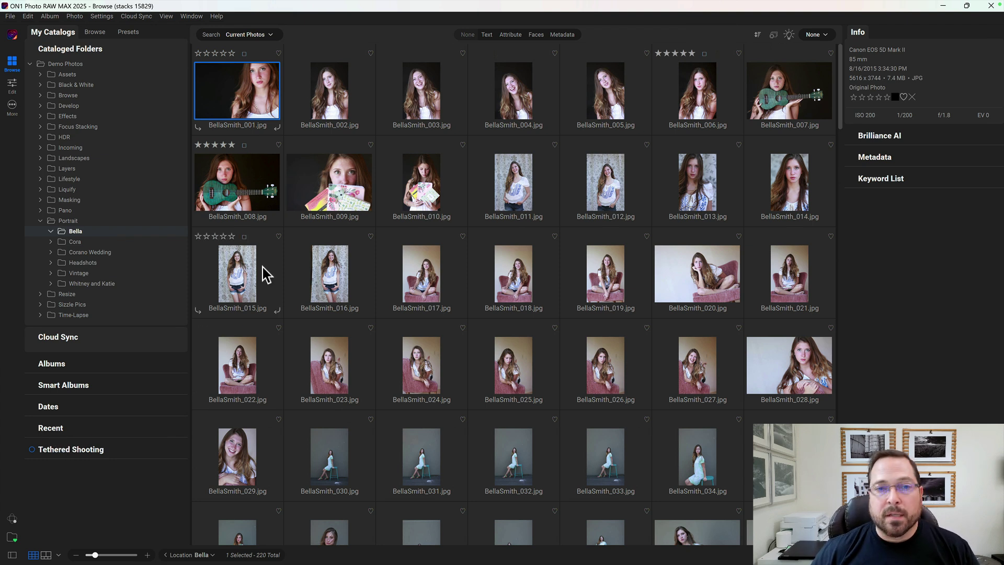
pyautogui.click(335, 94)
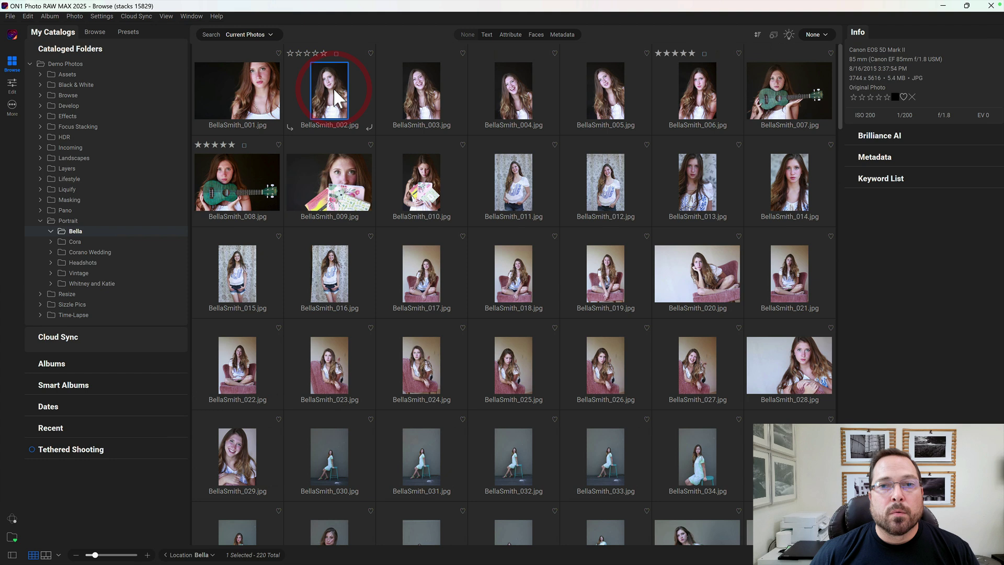
pyautogui.keyDown('shift'); pyautogui.click(690, 86); pyautogui.keyUp('shift')
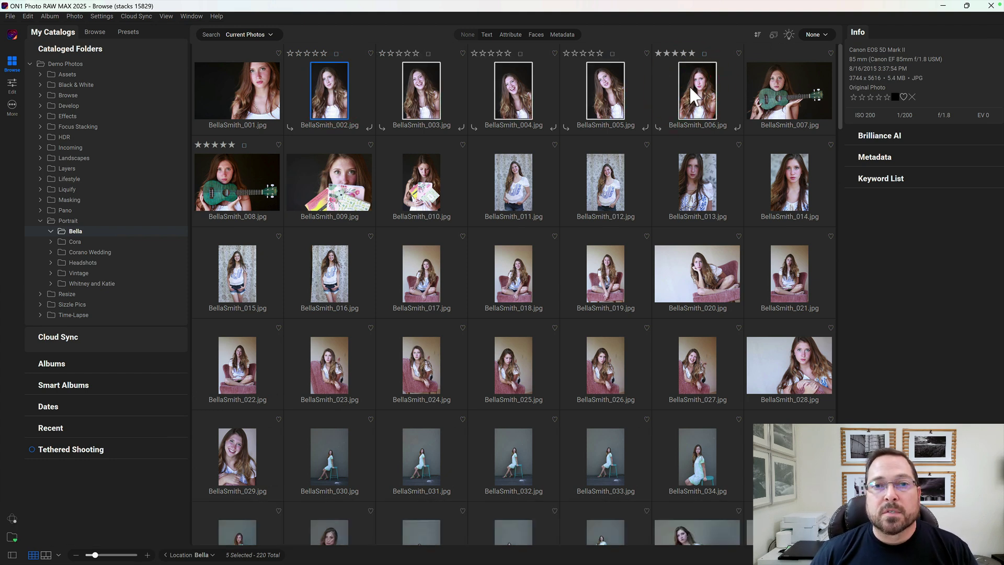
pyautogui.rightClick(689, 85)
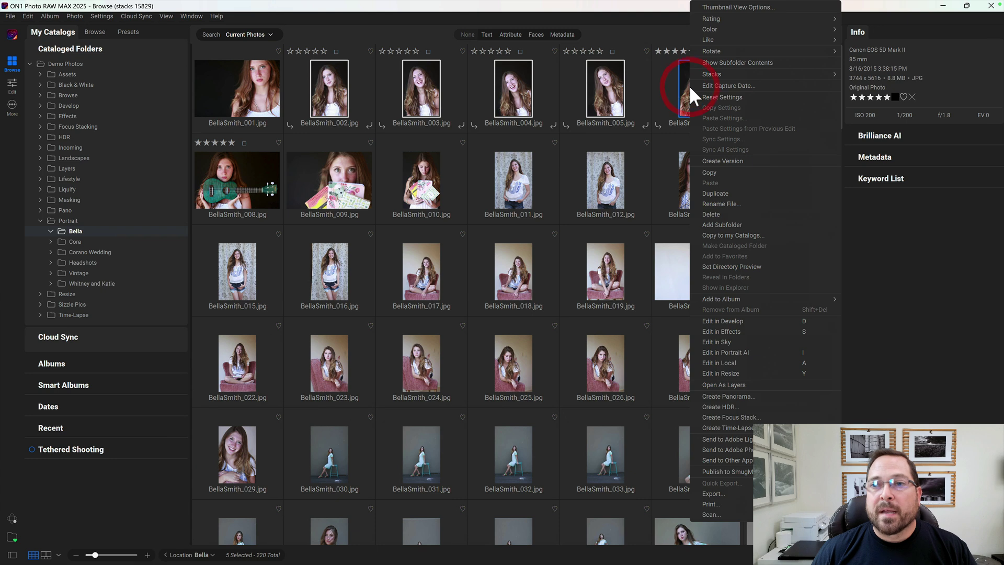
pyautogui.moveTo(703, 73)
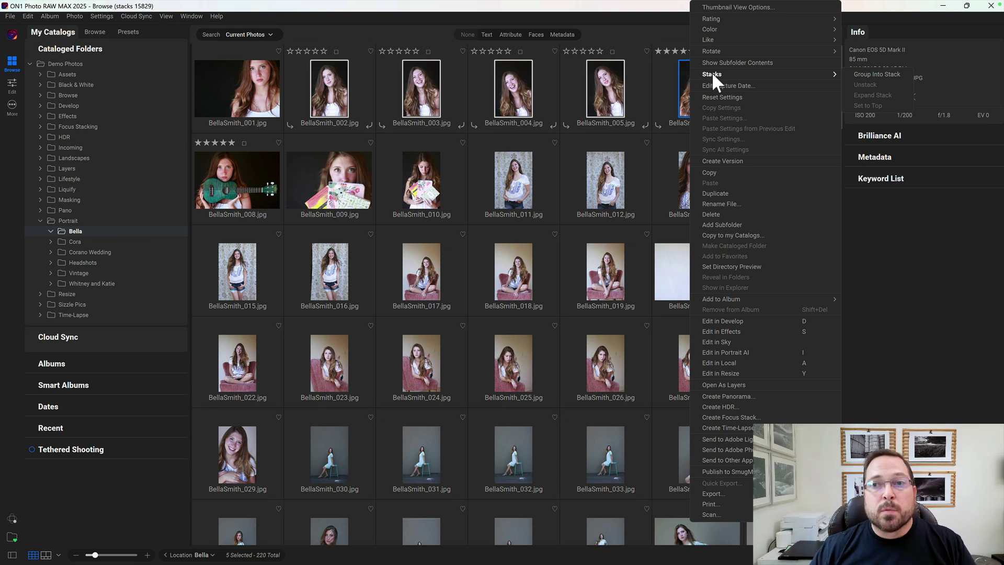
pyautogui.click(868, 74)
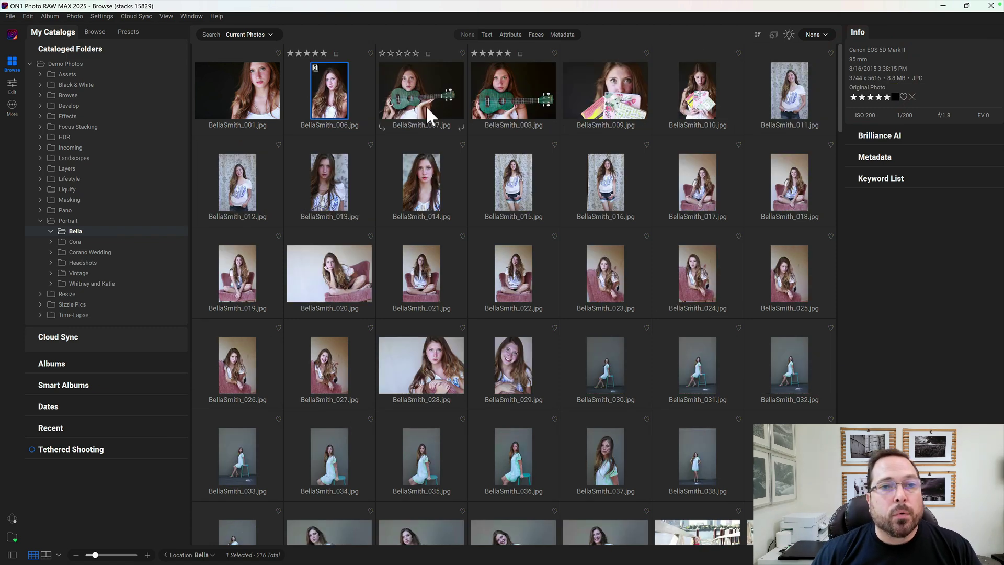
pyautogui.press('+')
pyautogui.press('+')
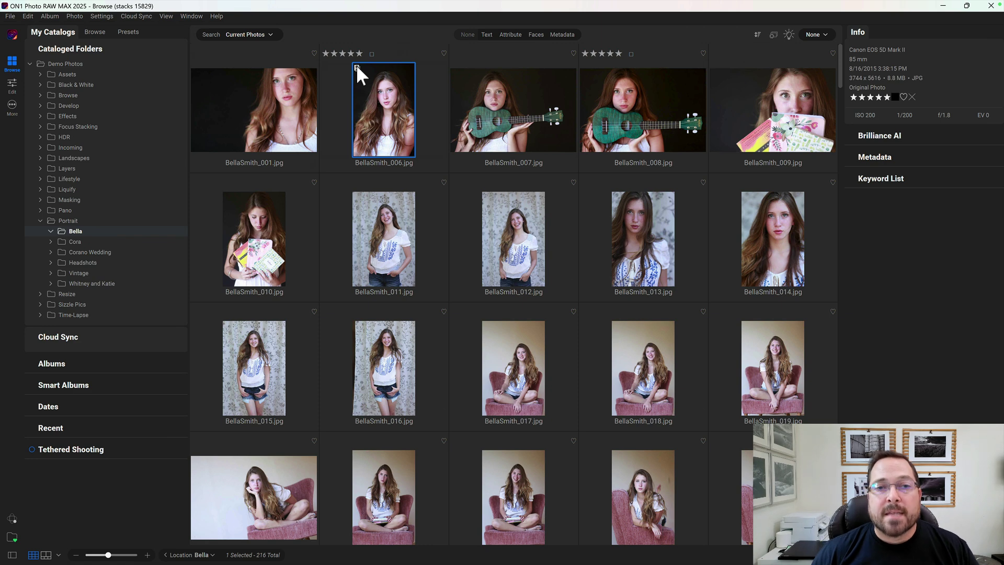
pyautogui.scroll(-1, 356, 65)
pyautogui.click(357, 67)
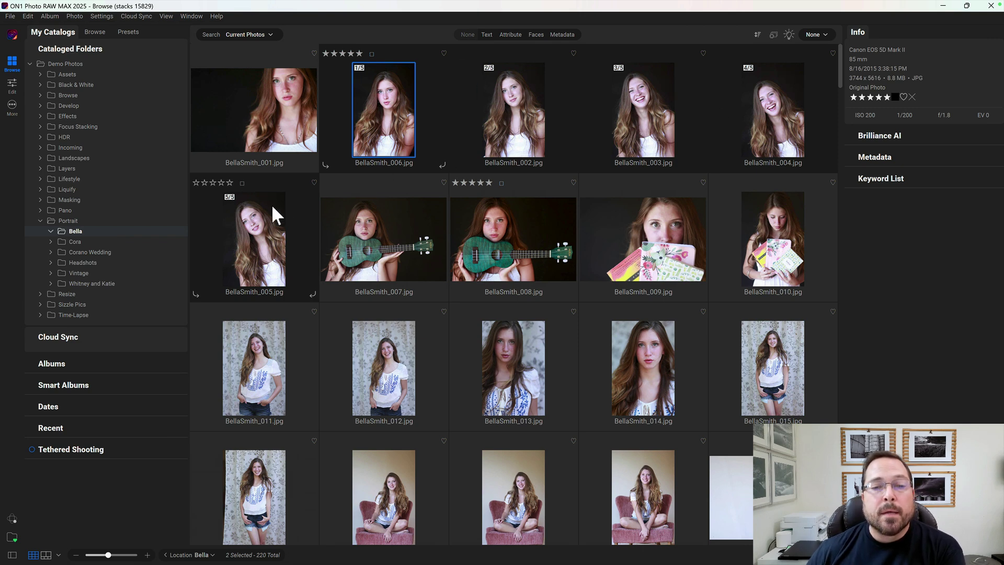
pyautogui.click(362, 66)
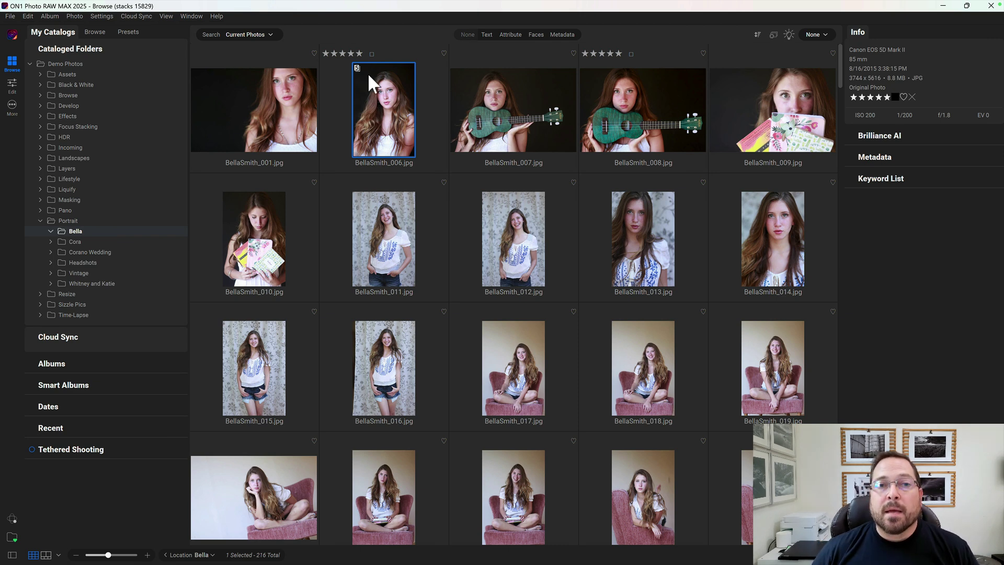
pyautogui.click(462, 121)
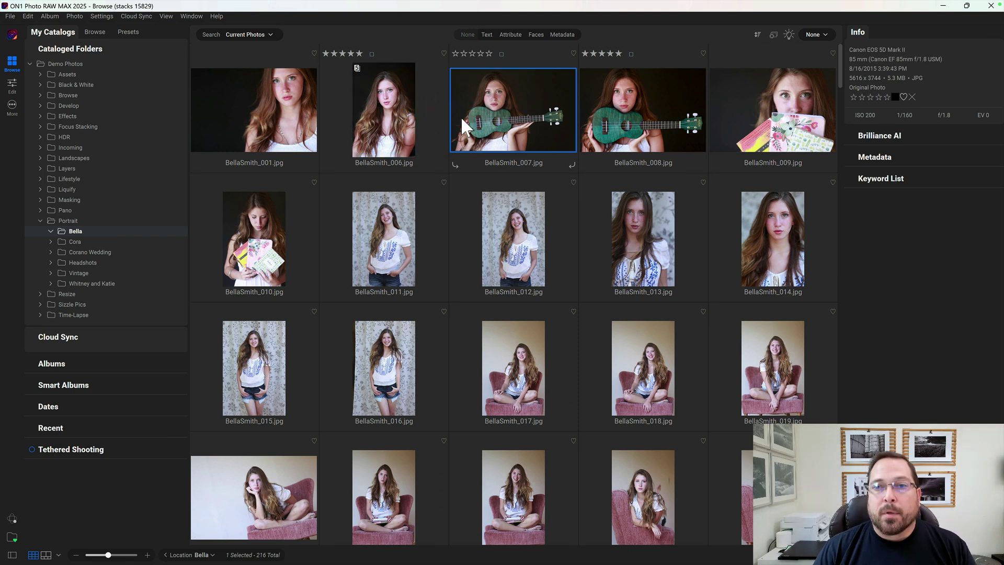
pyautogui.press('shift')
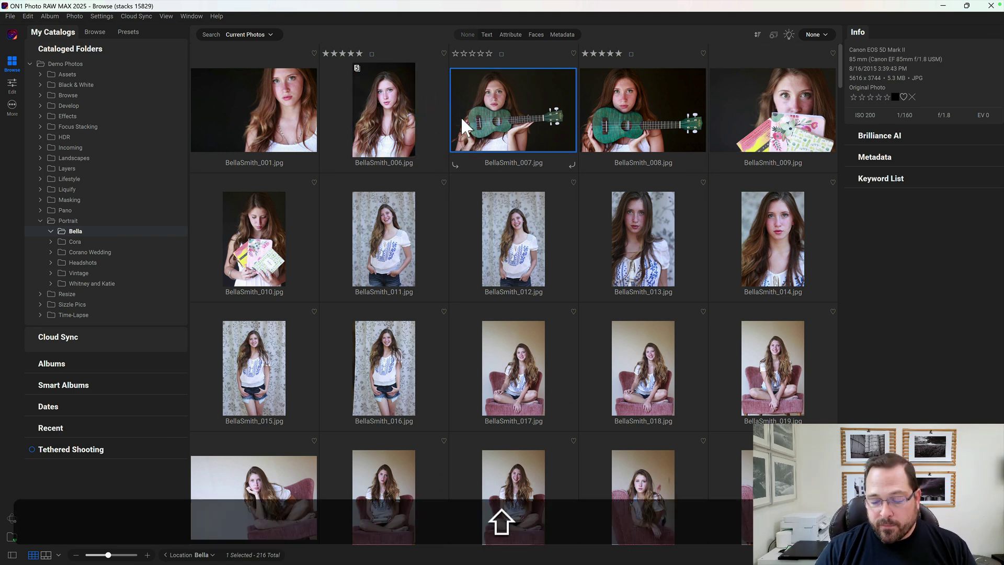
pyautogui.hotkey('shift', 'Right')
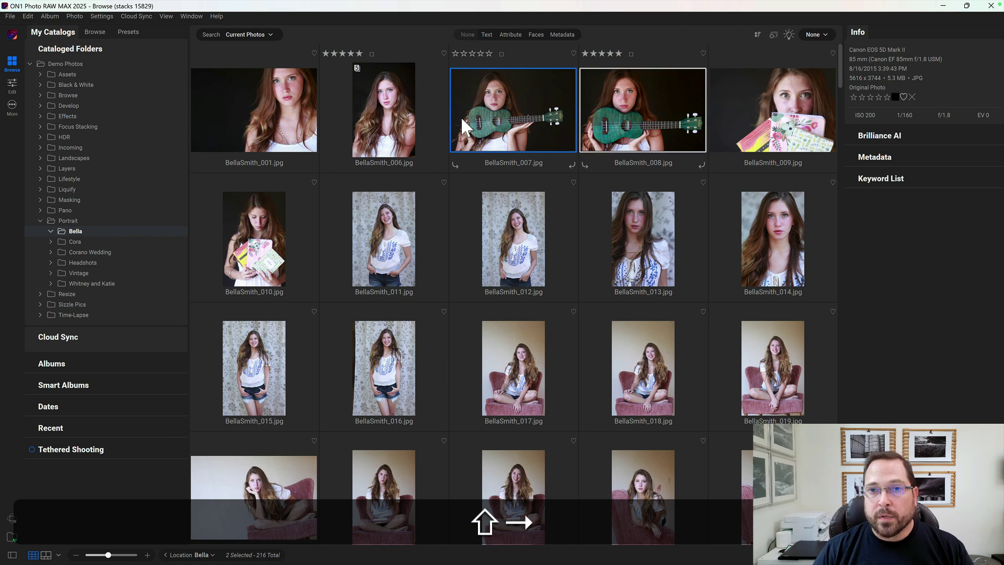
pyautogui.press('shift')
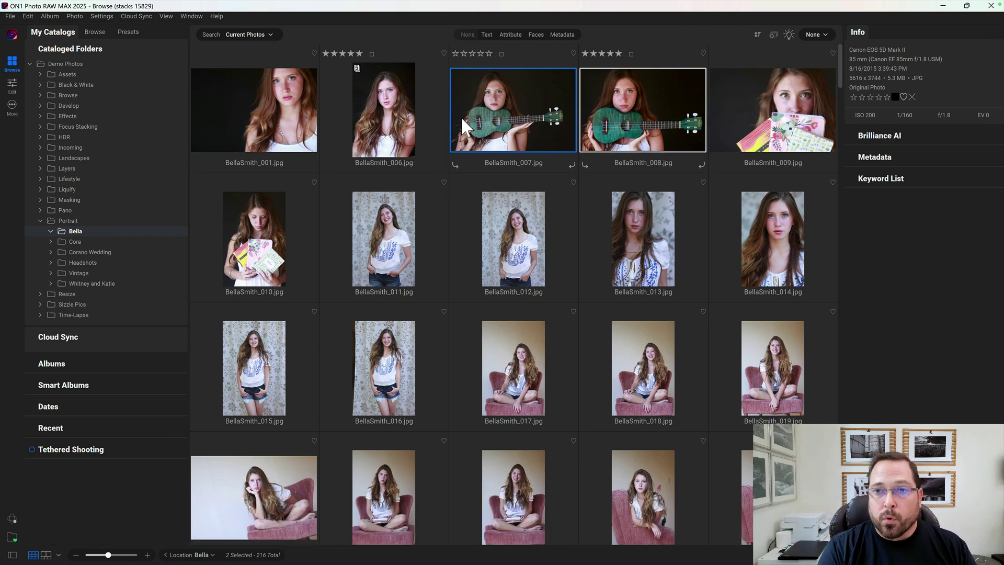
pyautogui.hotkey('ctrl', 'g')
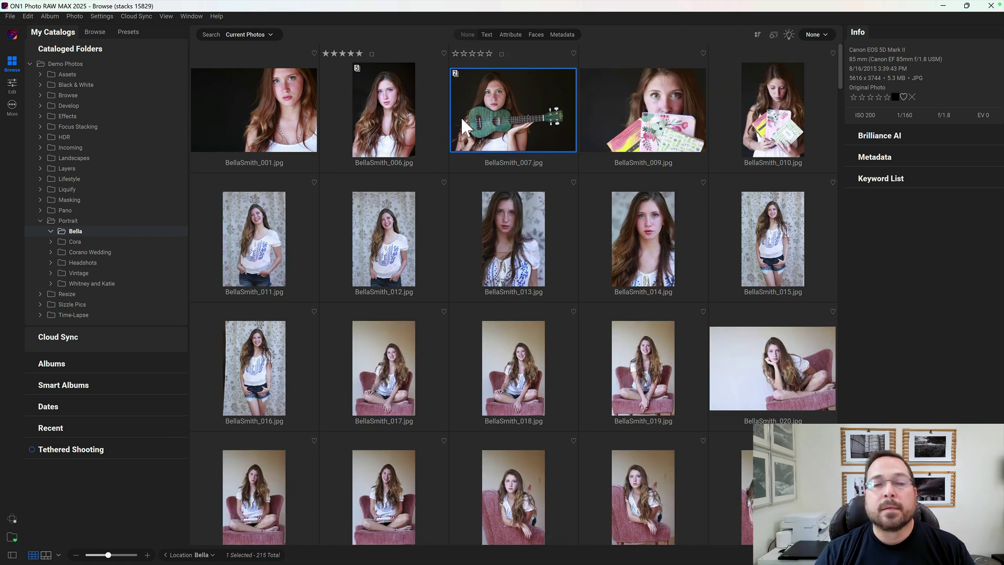
# Select BellaSmith_011 and BellaSmith_012 to begin the next group.
pyautogui.press('Right')
pyautogui.press('Right')
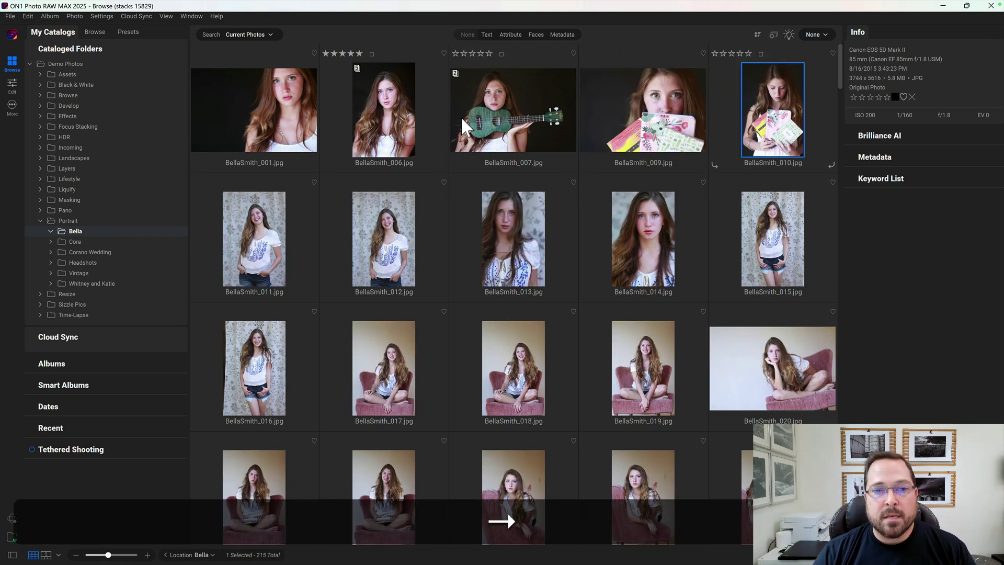
pyautogui.press('Right')
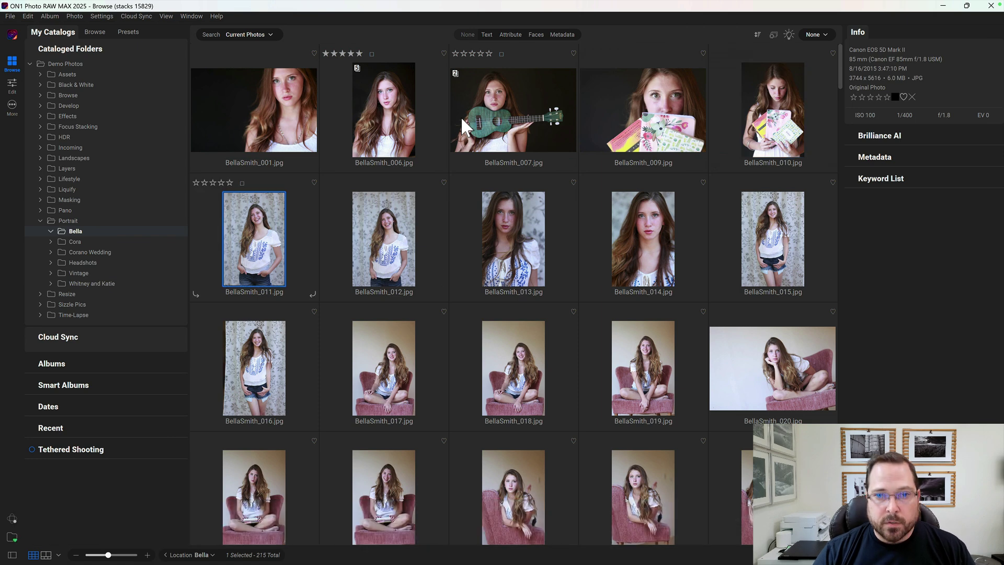
pyautogui.press('shift')
pyautogui.hotkey('shift', 'Right')
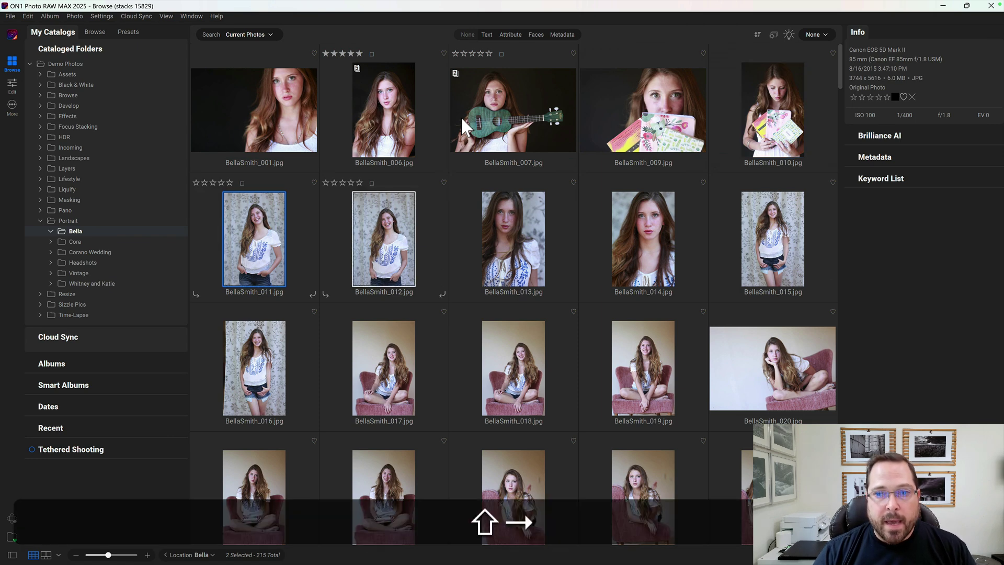
pyautogui.press('shift')
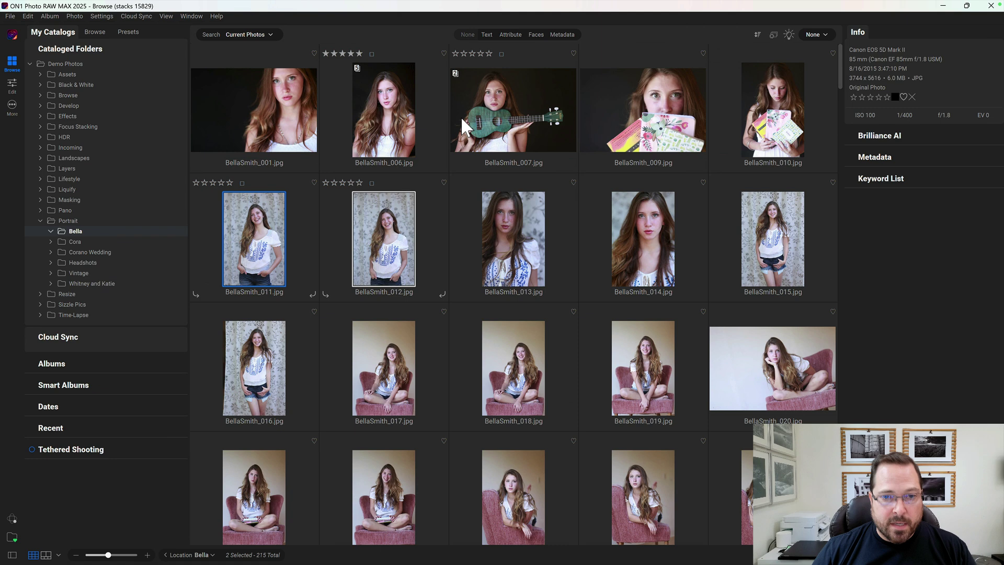
pyautogui.keyDown('ctrl'); pyautogui.click(735, 241); pyautogui.keyUp('ctrl')
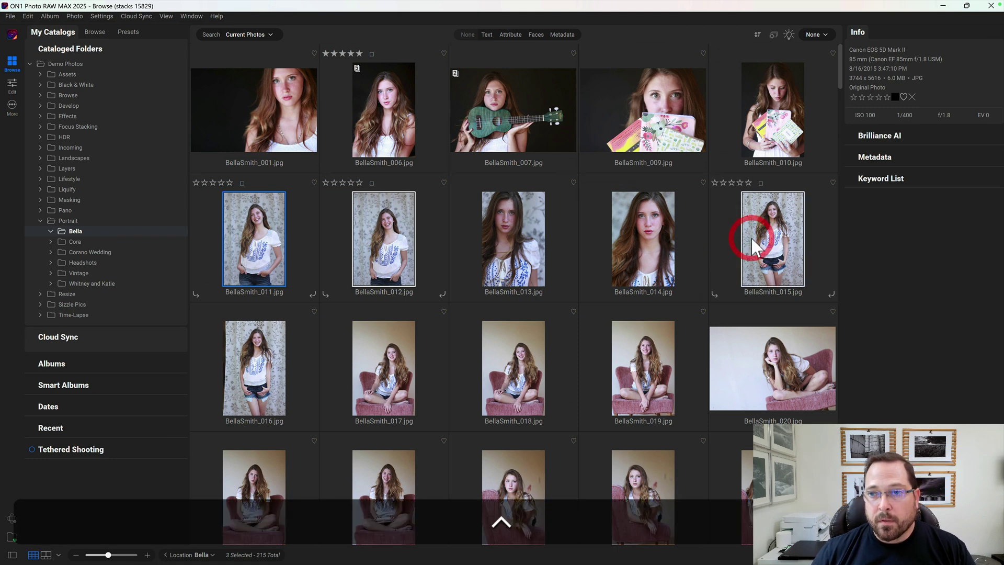
pyautogui.keyDown('ctrl'); pyautogui.click(278, 361); pyautogui.keyUp('ctrl')
pyautogui.hotkey('ctrl', 'g')
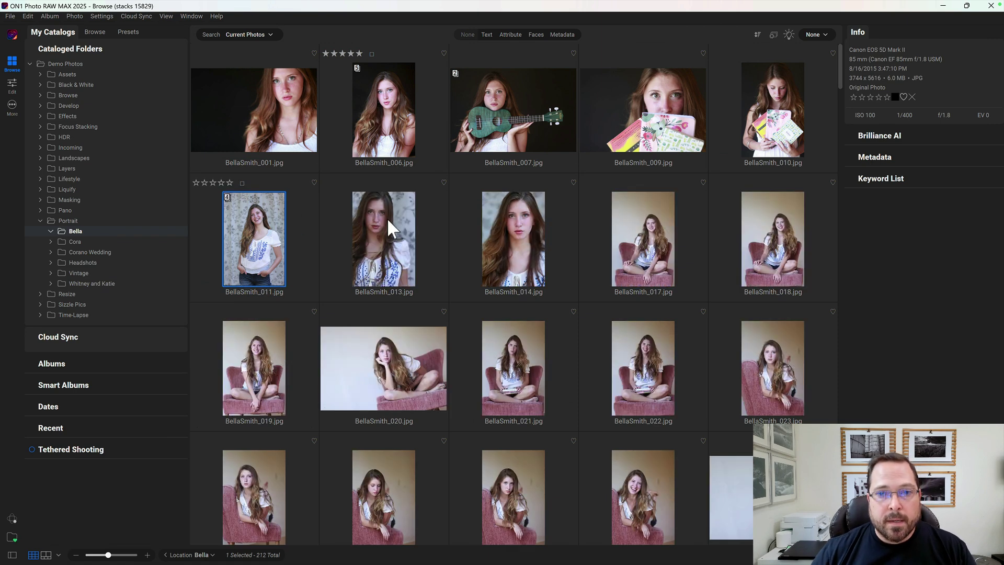
pyautogui.click(375, 234)
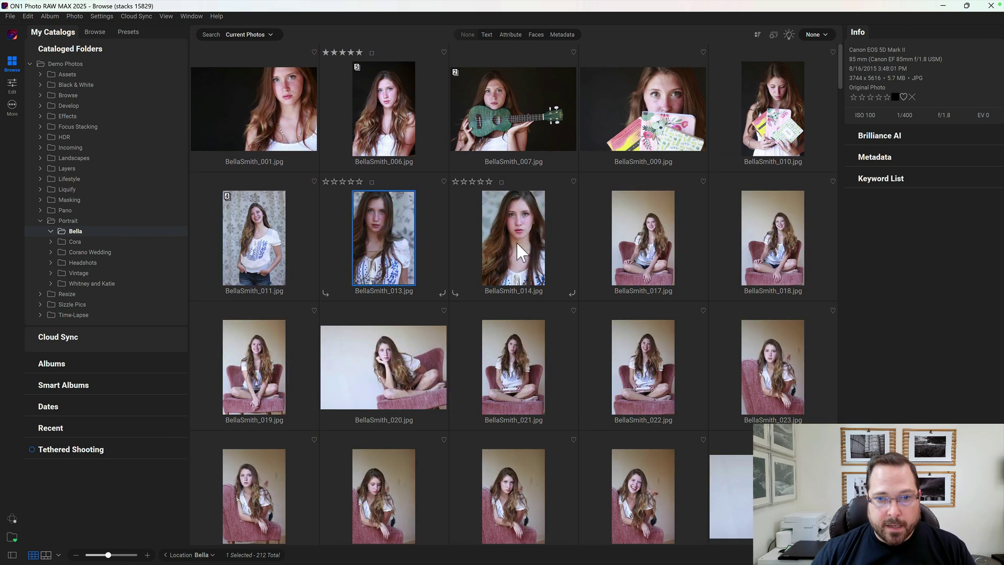
pyautogui.keyDown('ctrl'); pyautogui.click(517, 243); pyautogui.keyUp('ctrl')
pyautogui.hotkey('ctrl', 'g')
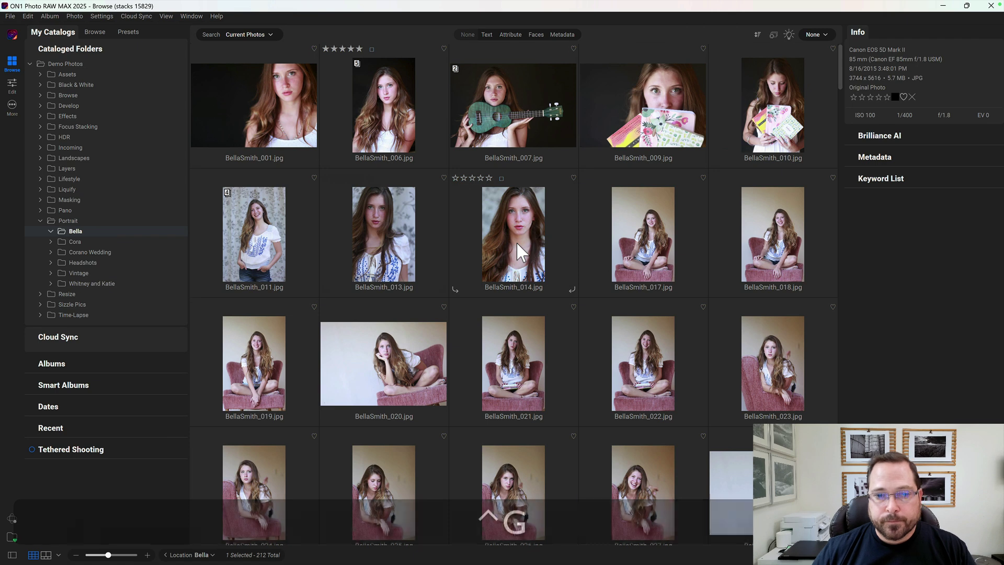
pyautogui.click(512, 234)
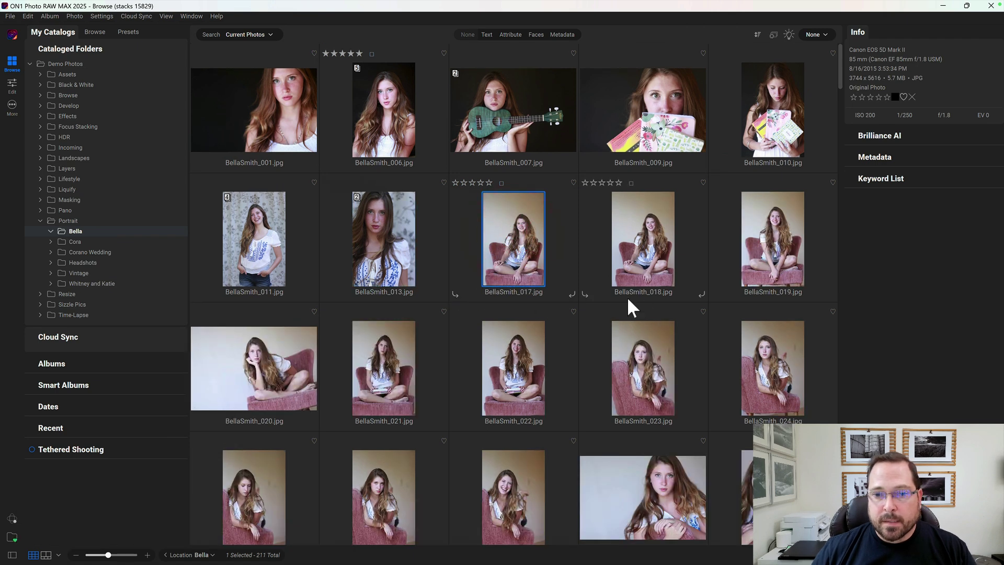
pyautogui.keyDown('shift'); pyautogui.click(505, 482); pyautogui.keyUp('shift')
pyautogui.keyDown('ctrl'); pyautogui.click(250, 385); pyautogui.keyUp('ctrl')
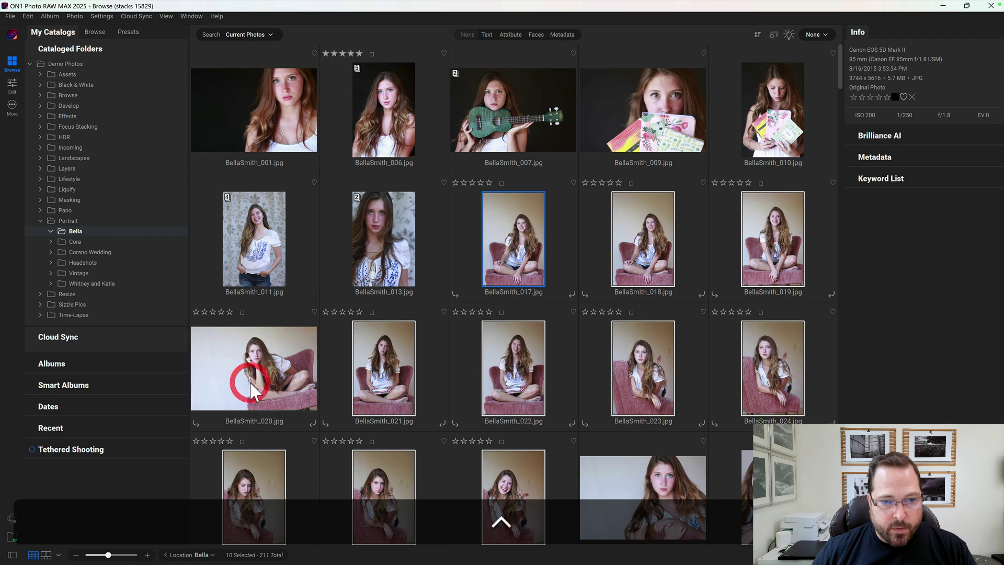
pyautogui.hotkey('ctrl', 'g')
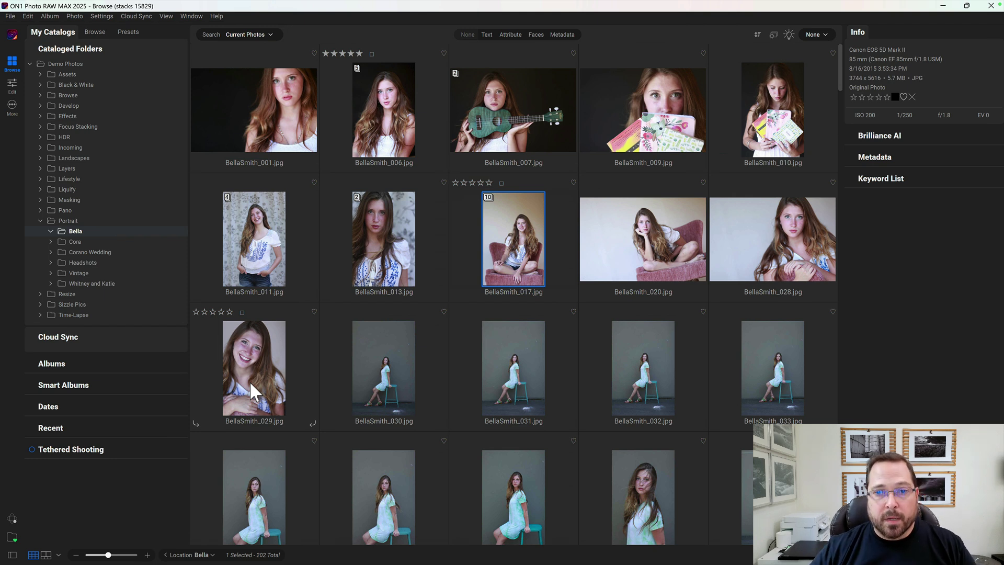
pyautogui.click(355, 117)
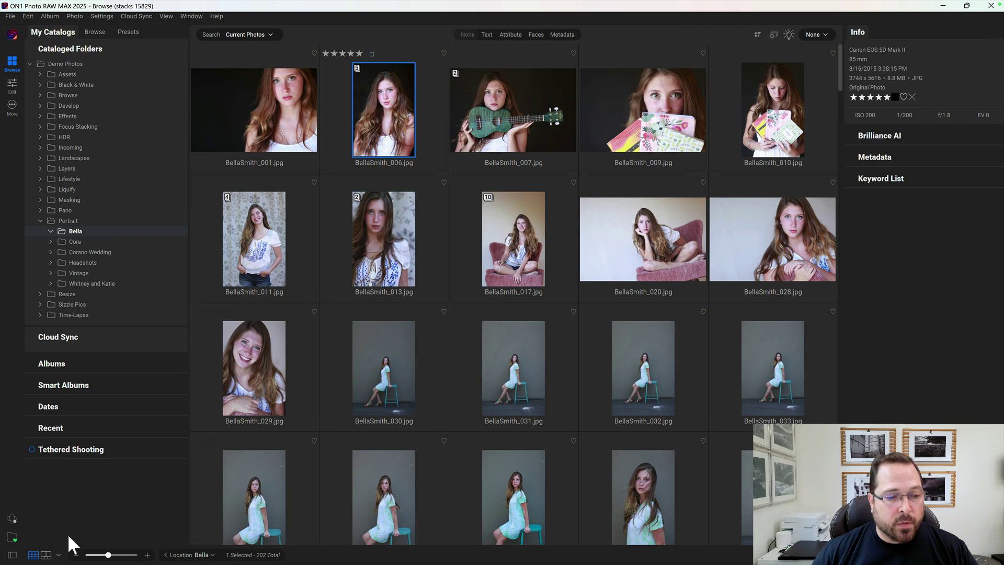
pyautogui.click(46, 555)
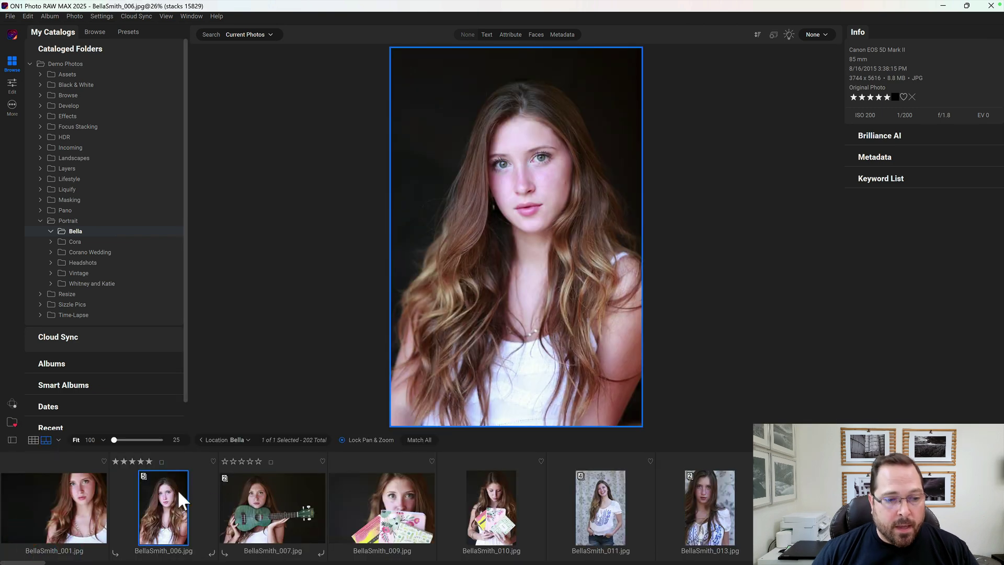
pyautogui.click(142, 472)
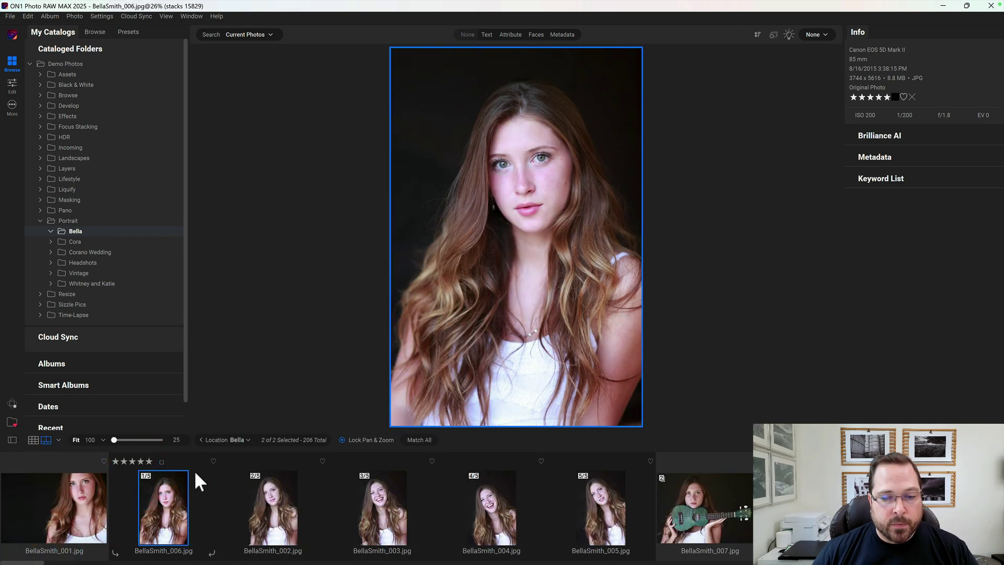
pyautogui.keyDown('shift'); pyautogui.click(609, 500); pyautogui.keyUp('shift')
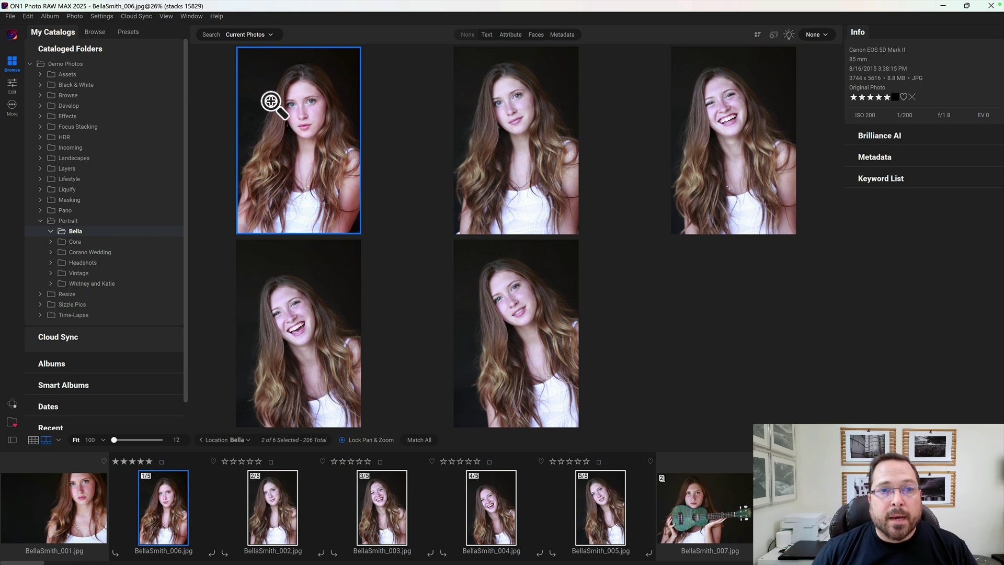
pyautogui.click(314, 137)
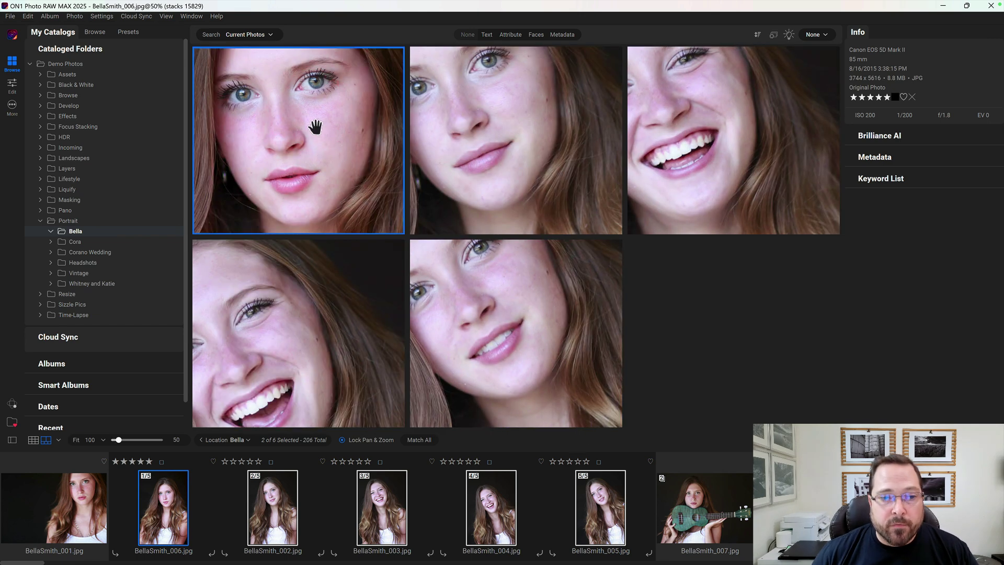
pyautogui.moveTo(314, 125); pyautogui.dragTo(362, 117)
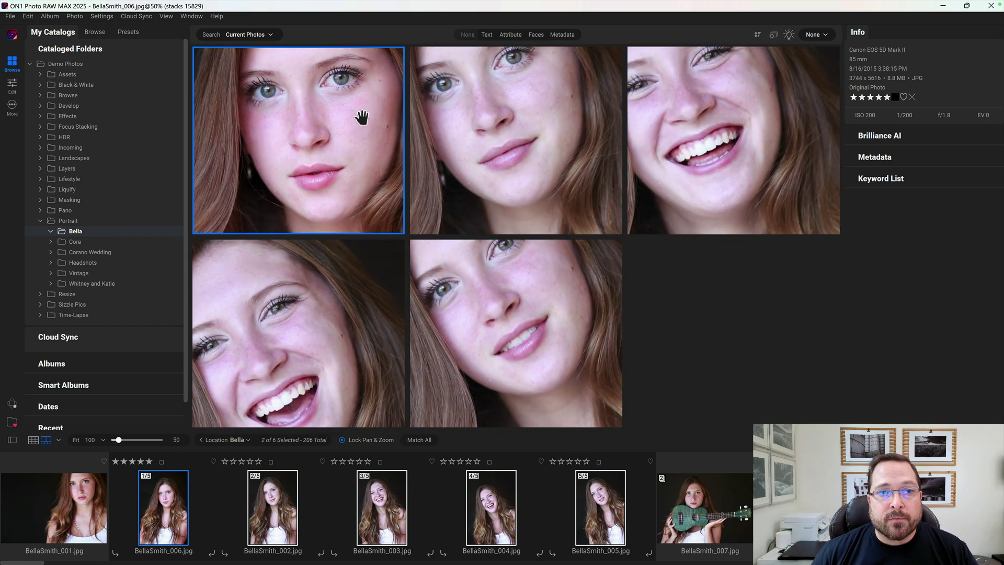
pyautogui.click(361, 119)
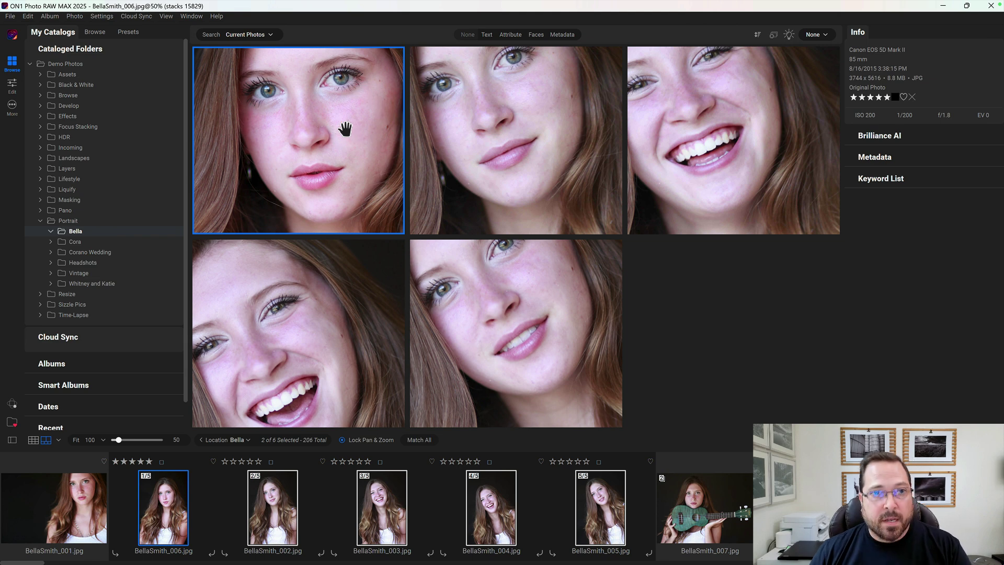
pyautogui.press('5')
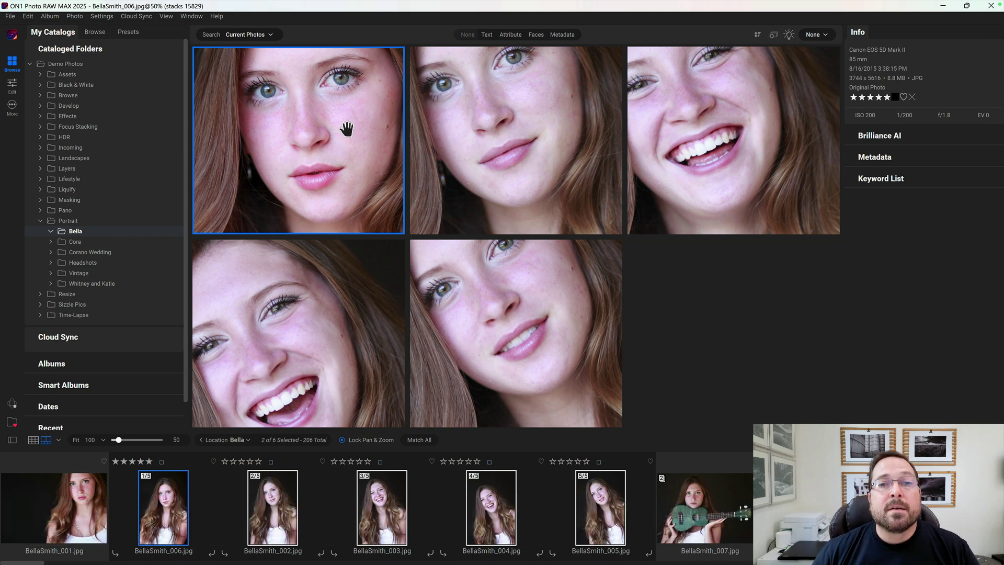
pyautogui.click(150, 475)
pyautogui.press('Right')
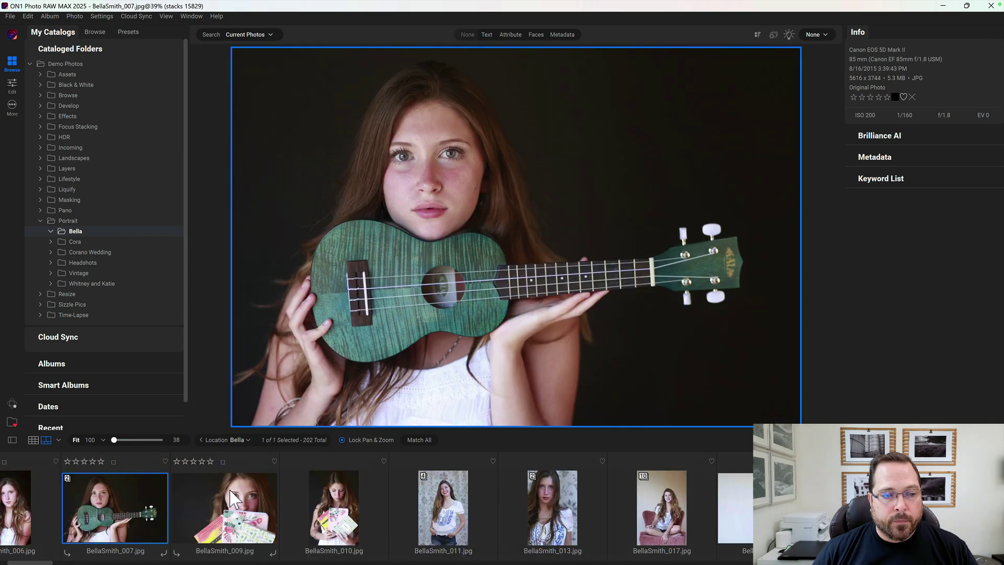
pyautogui.click(114, 477)
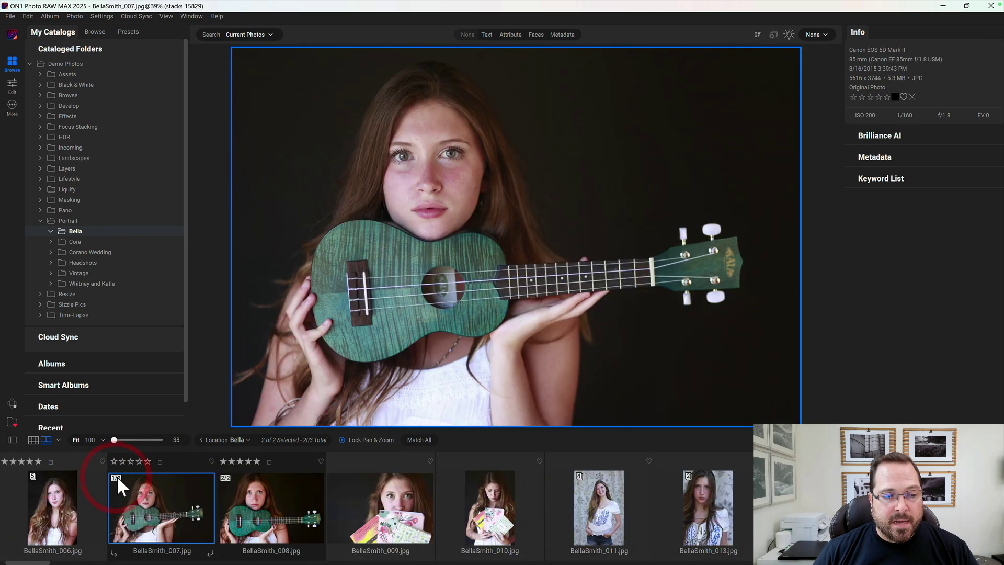
pyautogui.keyDown('ctrl'); pyautogui.click(243, 500); pyautogui.keyUp('ctrl')
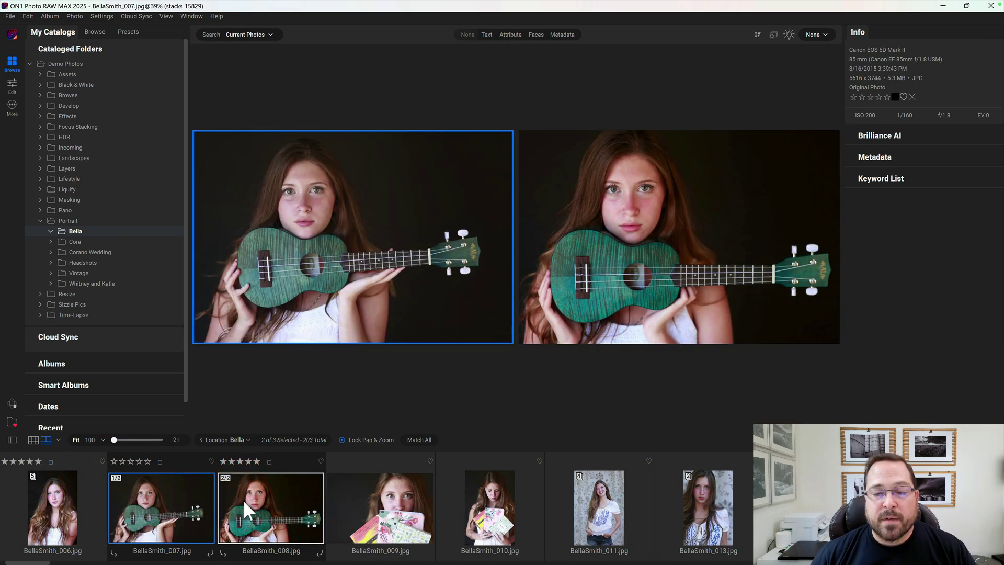
pyautogui.click(613, 262)
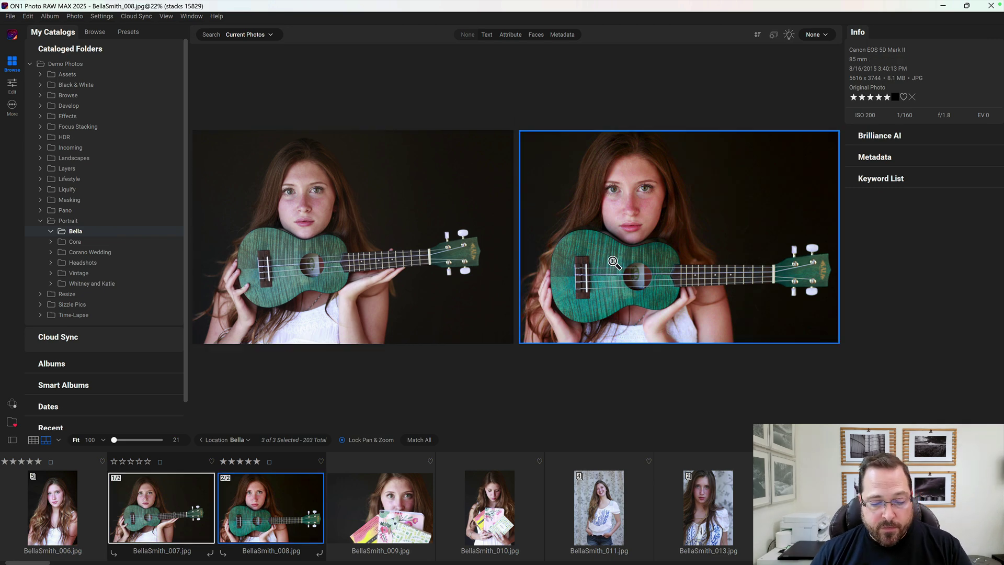
pyautogui.press('5')
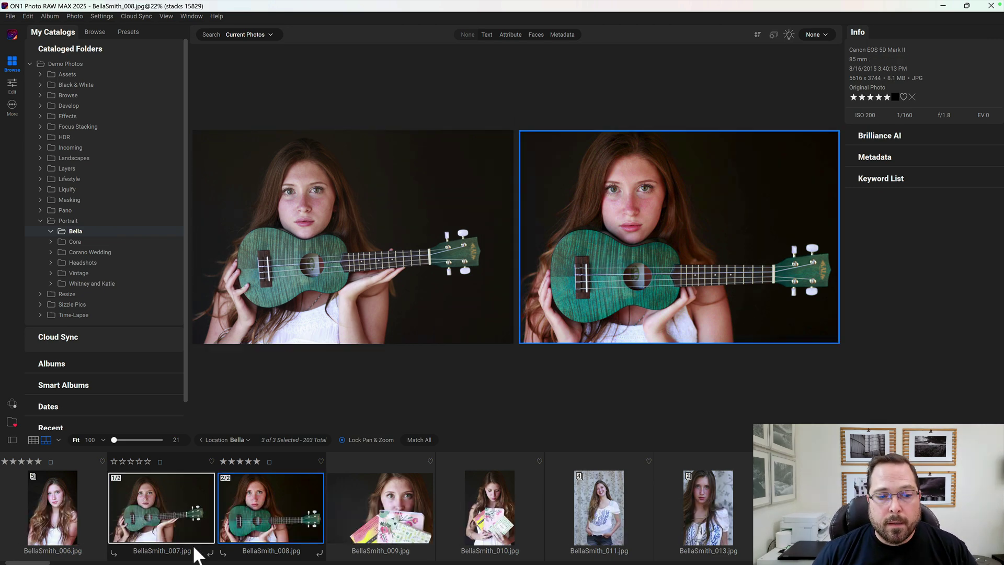
pyautogui.rightClick(228, 495)
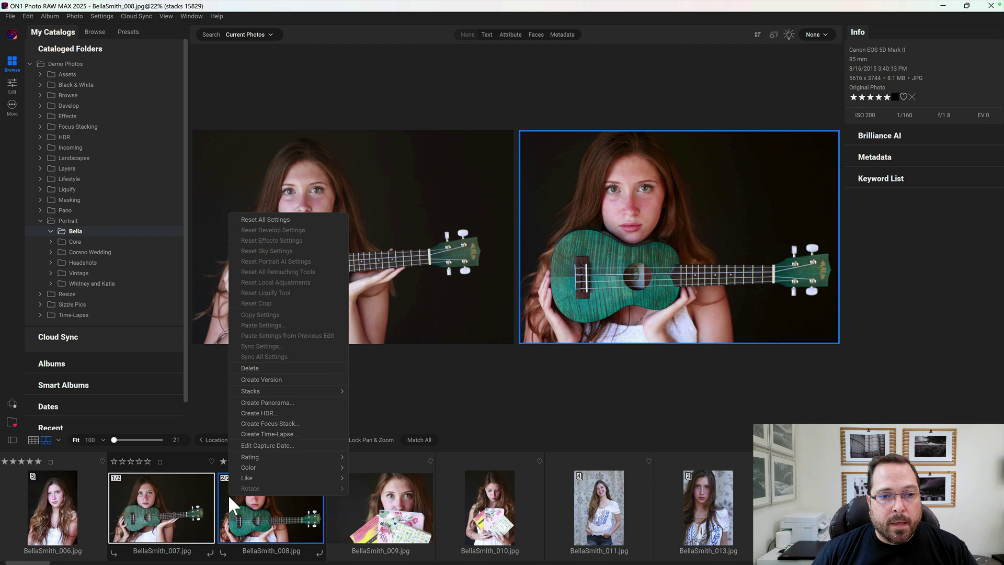
pyautogui.moveTo(283, 393)
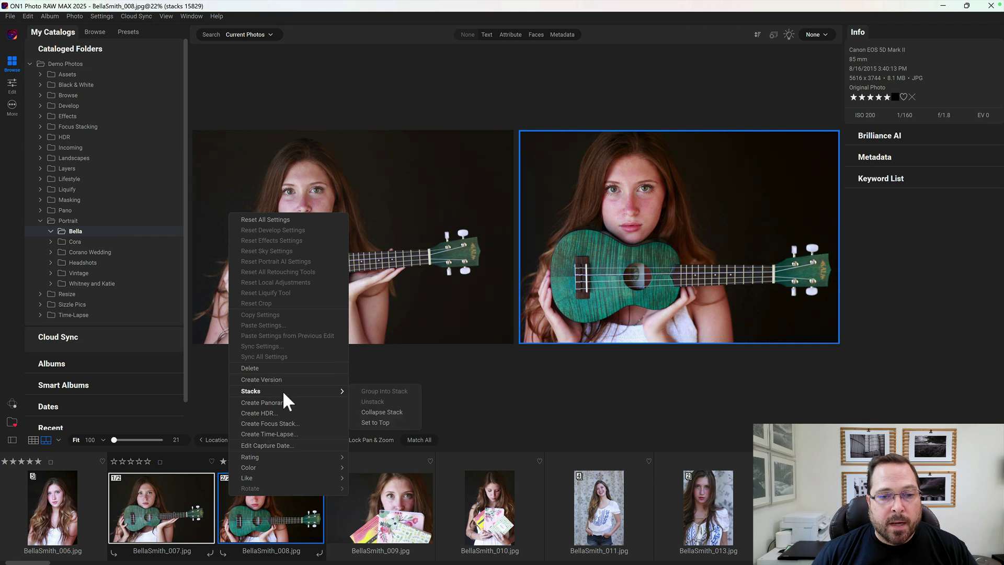
pyautogui.click(368, 423)
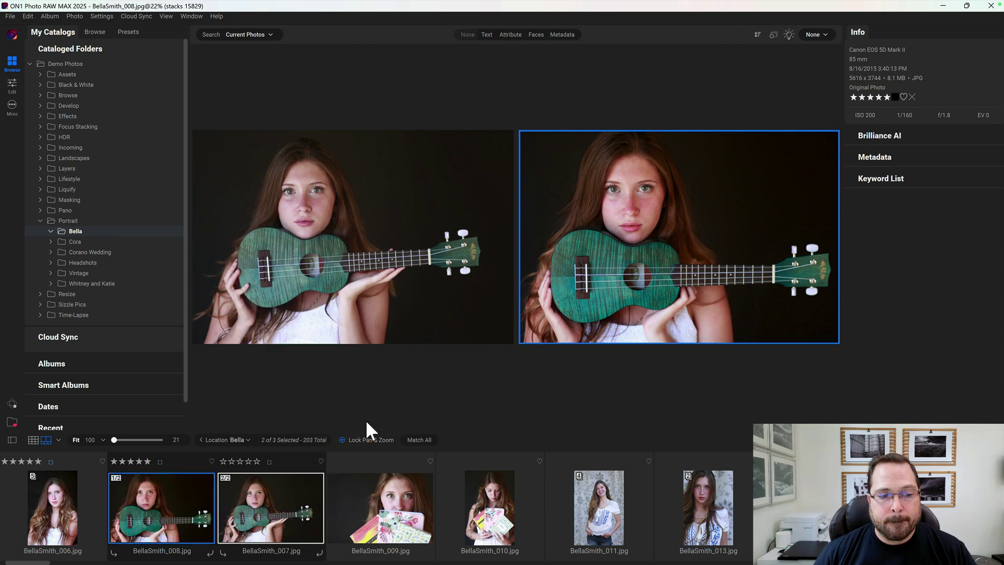